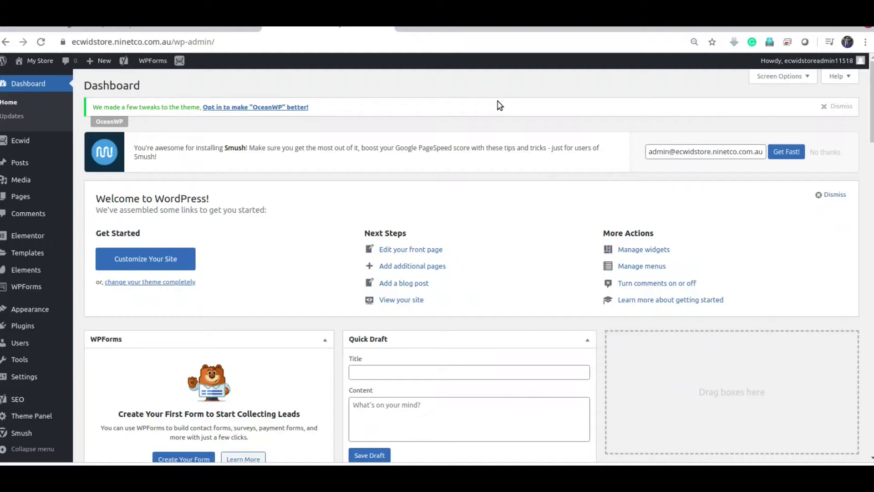
# - Open the Ecwid store dashboard, showing the first-sale to-do list at 20%
pyautogui.moveTo(18, 147)
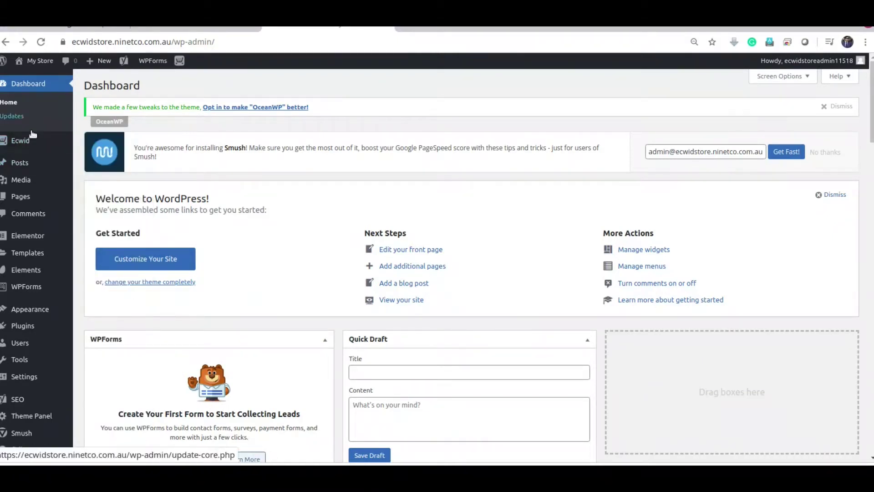
pyautogui.click(36, 142)
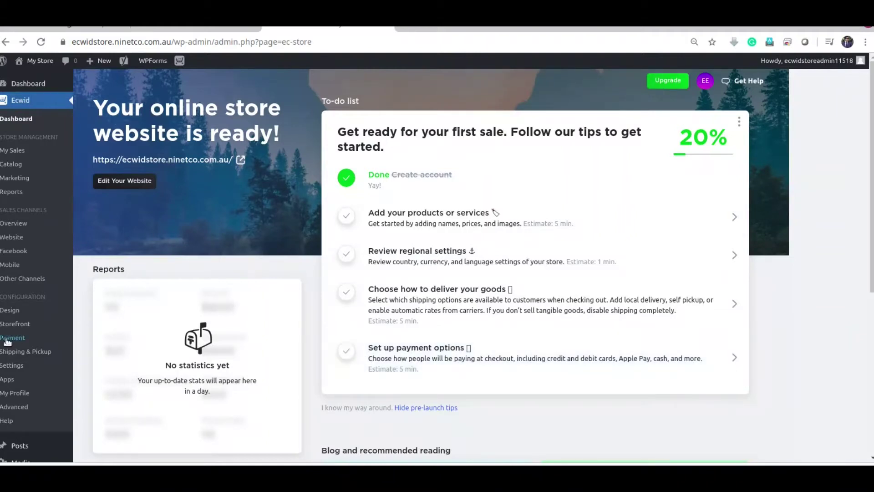
# - Go to 'Set up payment options' and scroll past Square and manual methods to PayPal
pyautogui.click(457, 351)
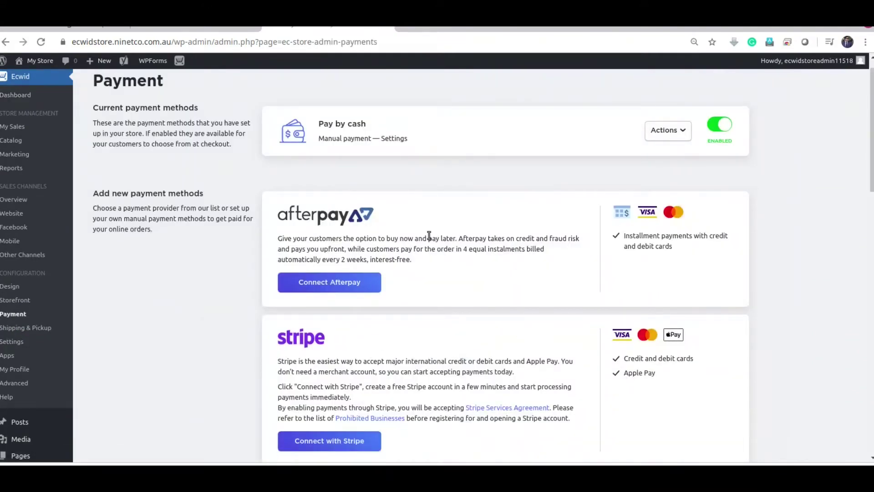
pyautogui.scroll(-1, 428, 236)
pyautogui.scroll(-7, 383, 370)
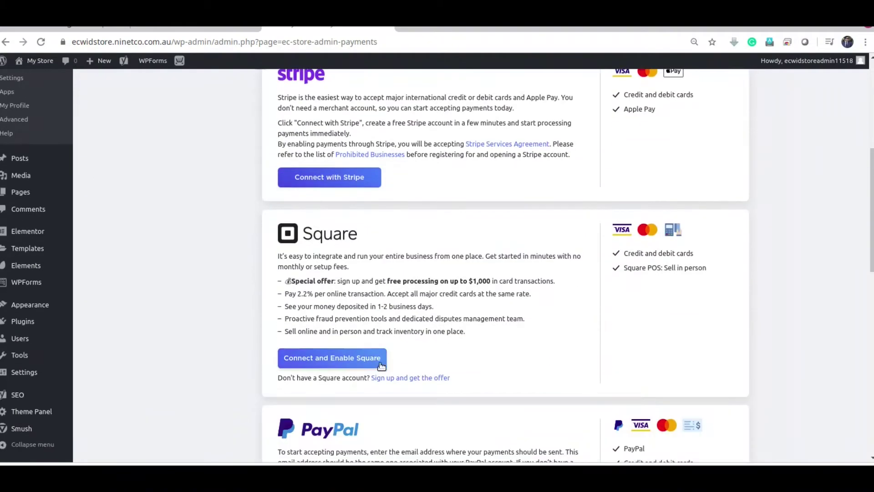
pyautogui.scroll(-6, 362, 363)
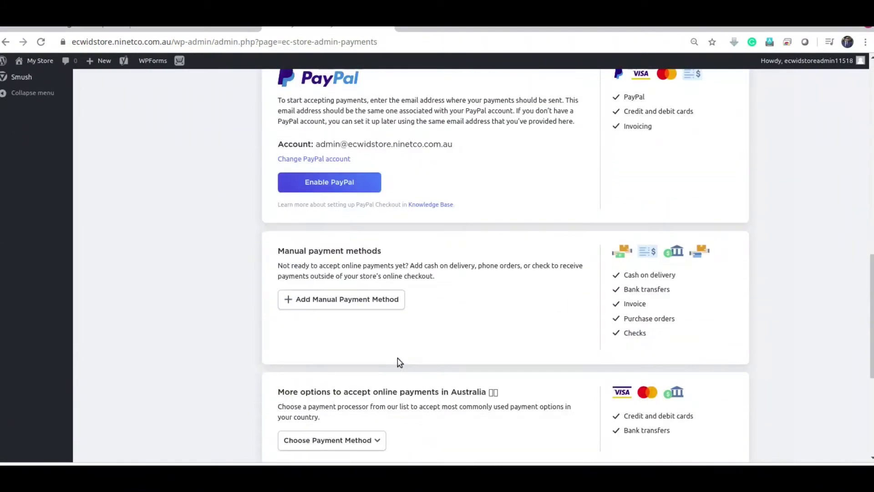
pyautogui.scroll(7, 397, 361)
pyautogui.scroll(5, 428, 321)
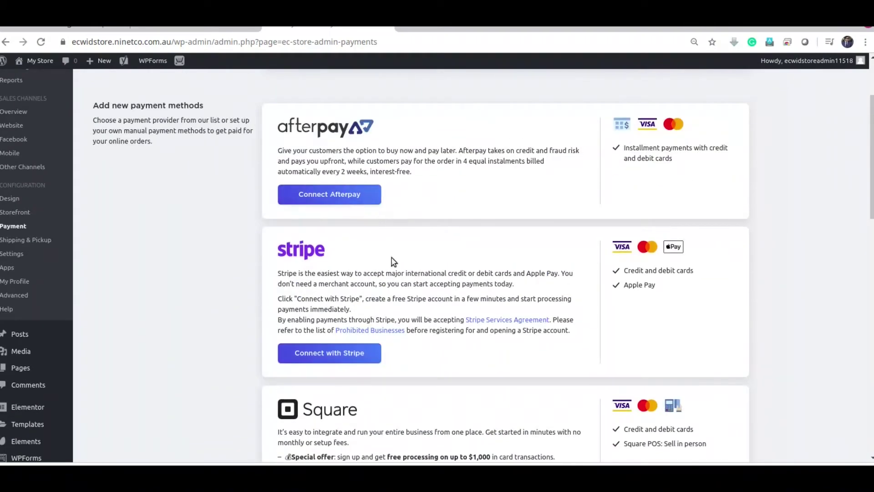
pyautogui.scroll(-8, 390, 288)
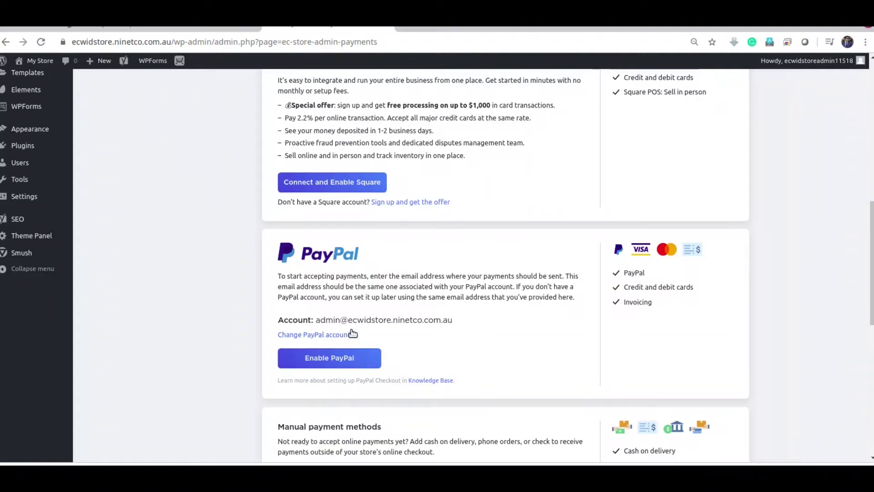
# - Replace the linked PayPal account email with a new address and enable PayPal Checkout
pyautogui.click(326, 335)
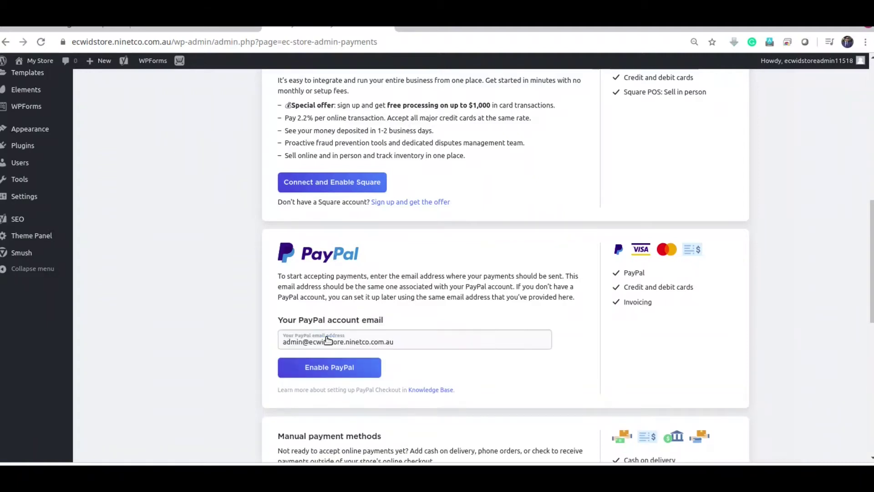
pyautogui.click(417, 345)
pyautogui.moveTo(416, 344); pyautogui.dragTo(310, 341)
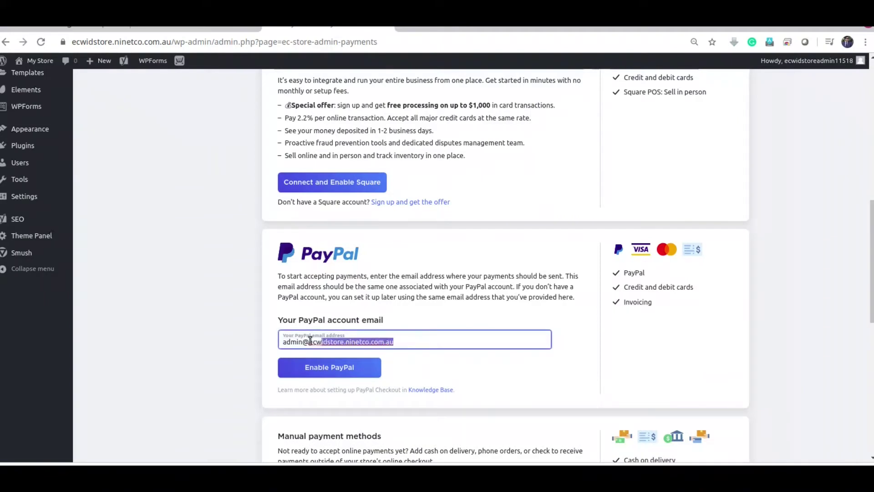
pyautogui.click(340, 342)
pyautogui.moveTo(395, 344); pyautogui.dragTo(215, 344)
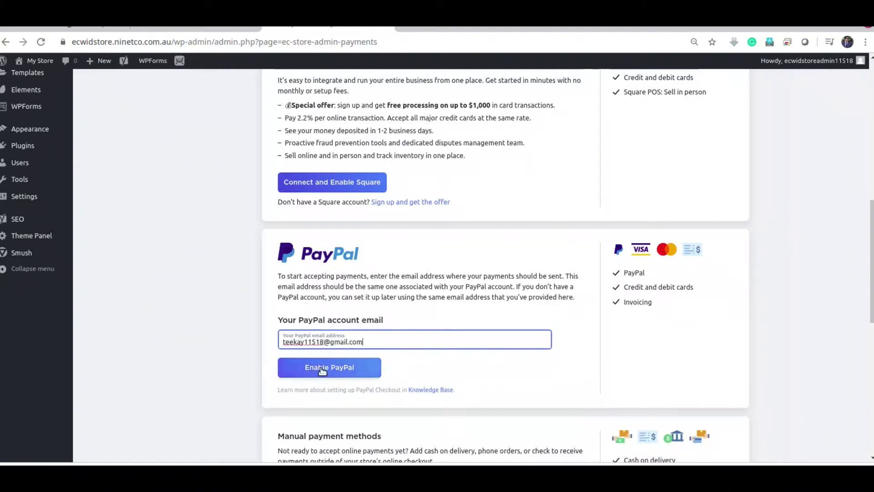
pyautogui.click(314, 367)
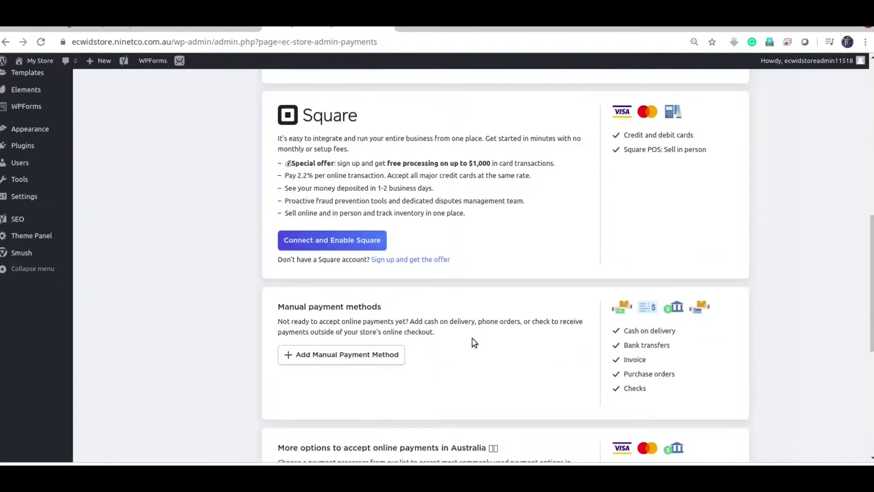
pyautogui.scroll(10, 505, 385)
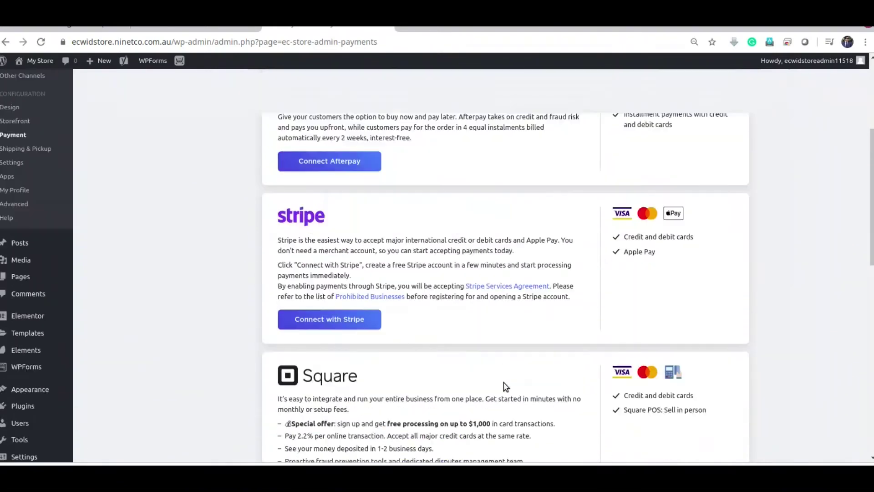
pyautogui.scroll(4, 504, 385)
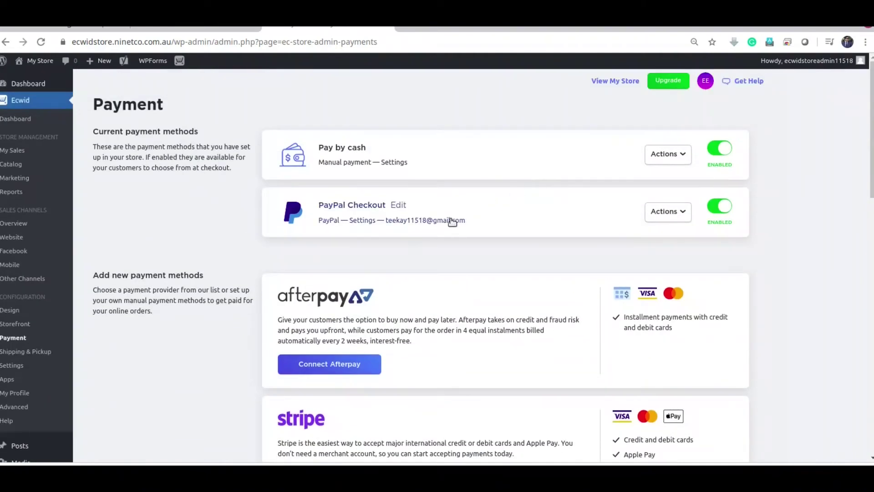
# - Open the public storefront via My Store > Visit Site, comparing it with the payment settings tab
pyautogui.moveTo(39, 61)
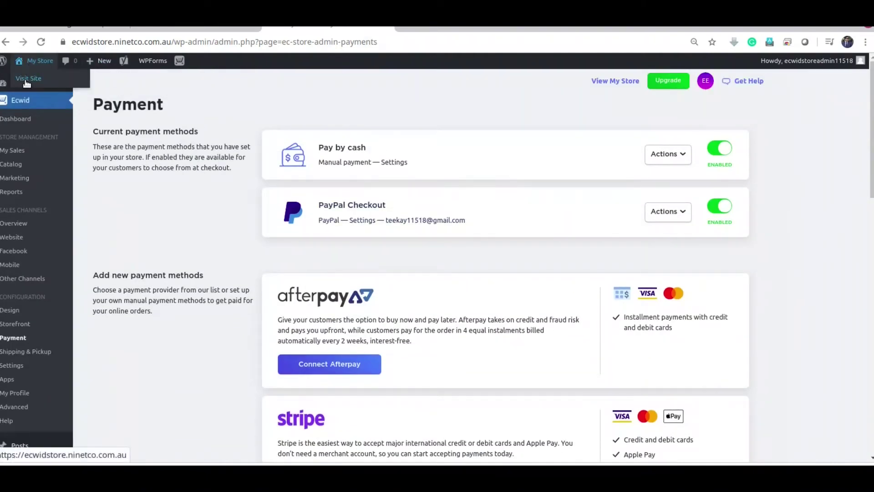
pyautogui.click(27, 79)
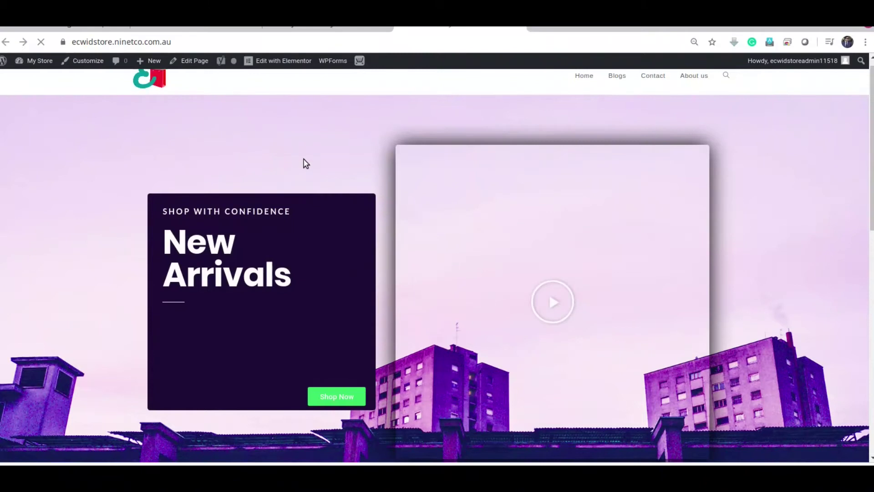
pyautogui.scroll(-8, 309, 167)
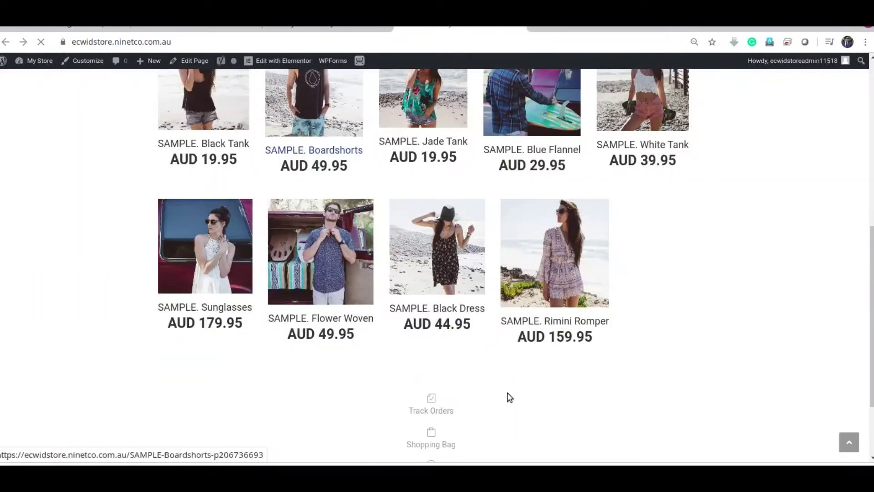
pyautogui.click(313, 28)
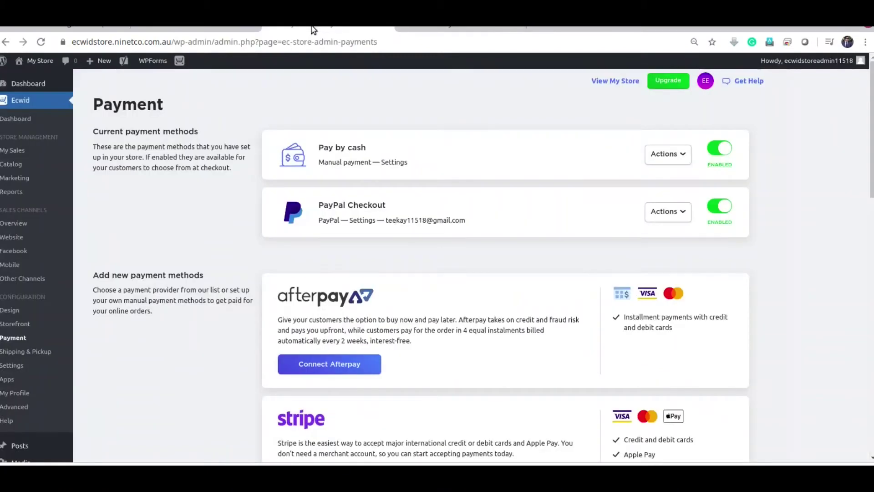
pyautogui.click(444, 28)
pyautogui.click(328, 29)
pyautogui.click(455, 28)
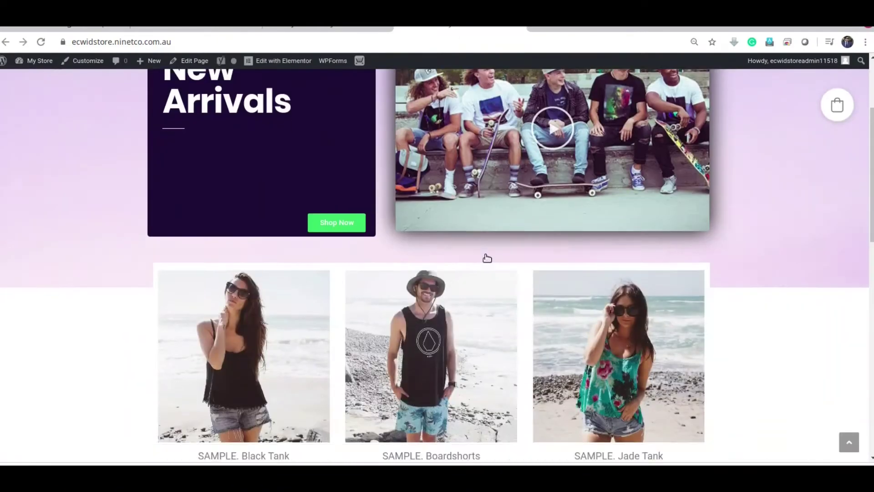
pyautogui.scroll(-3, 487, 258)
# - Add SAMPLE. Black Tank in size S to the bag and view the cart's PayPal Checkout option
pyautogui.click(273, 230)
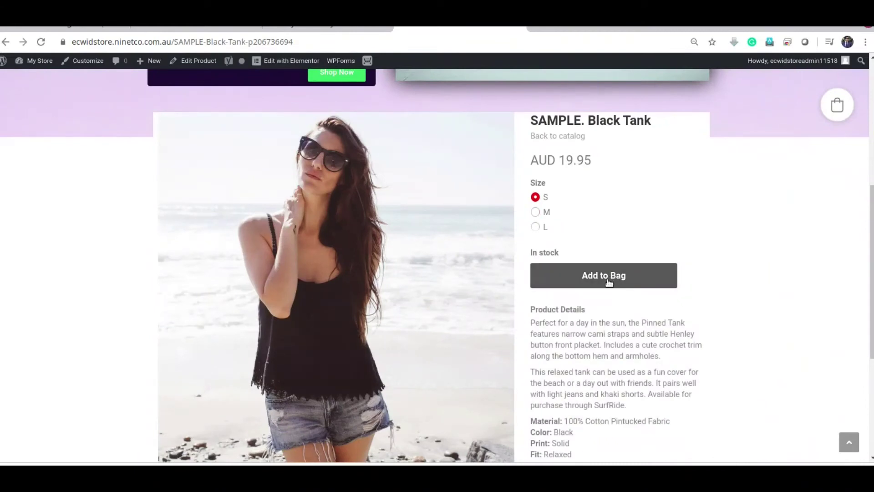
pyautogui.click(608, 282)
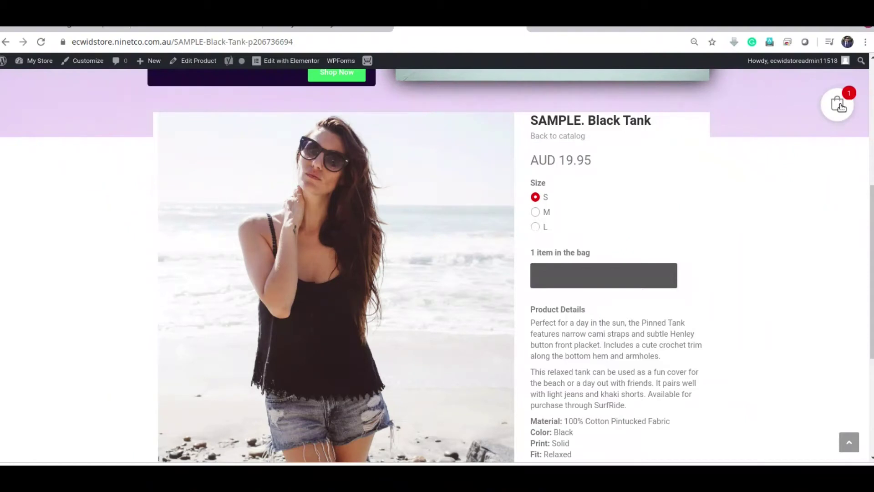
pyautogui.click(841, 106)
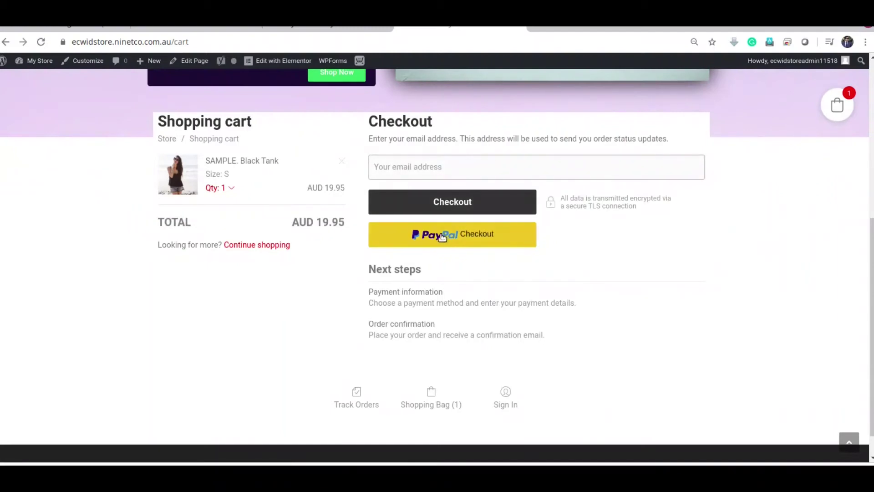
pyautogui.scroll(2, 670, 296)
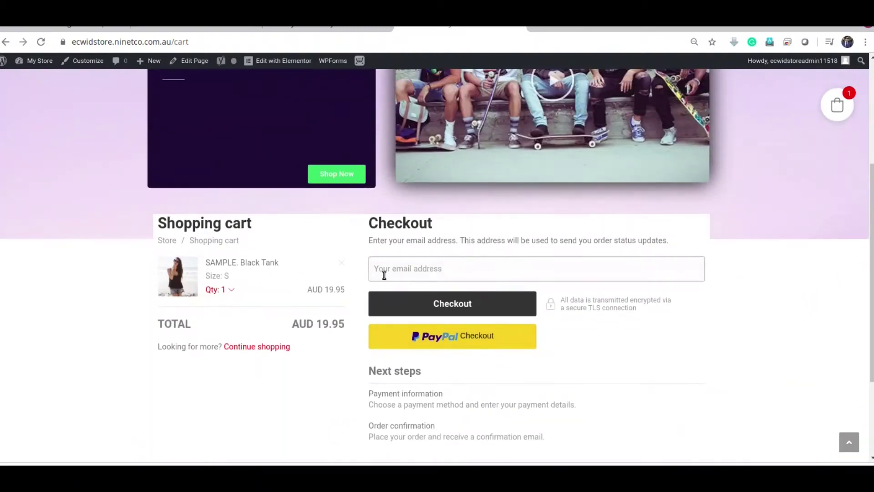
pyautogui.click(402, 269)
pyautogui.click(280, 332)
# - Expand PayPal Checkout's Advanced settings: cart-page PayPal checkout on, PayPal Credit off
pyautogui.click(302, 29)
pyautogui.click(683, 213)
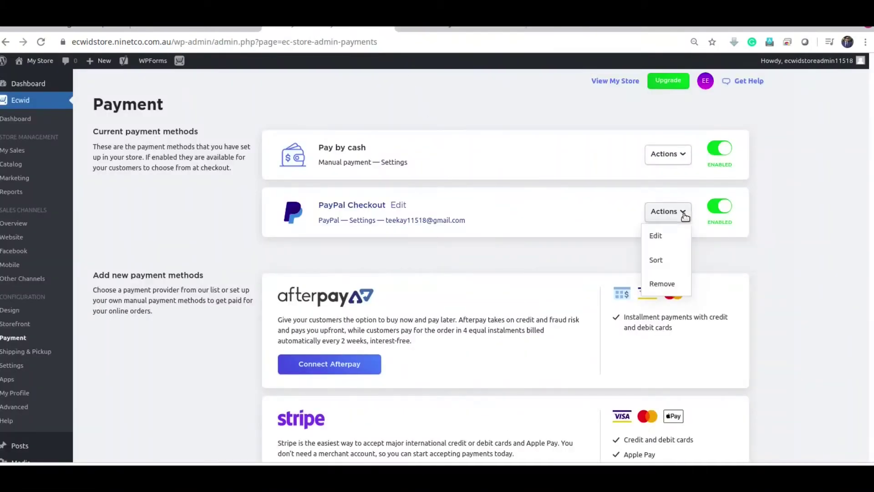
pyautogui.click(658, 237)
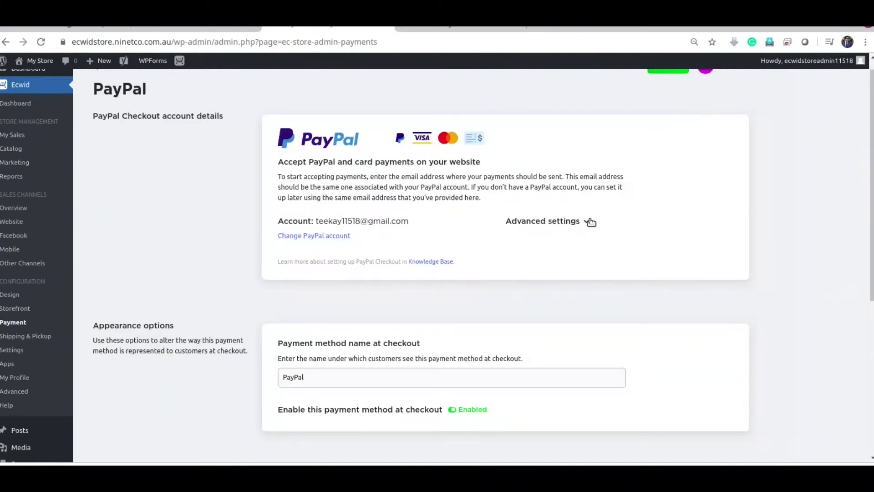
pyautogui.click(589, 223)
pyautogui.scroll(-1, 687, 214)
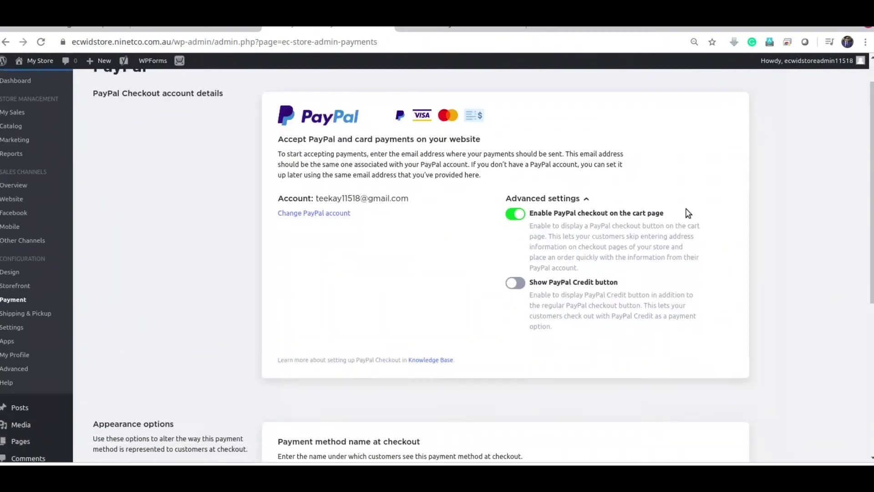
pyautogui.scroll(-2, 690, 215)
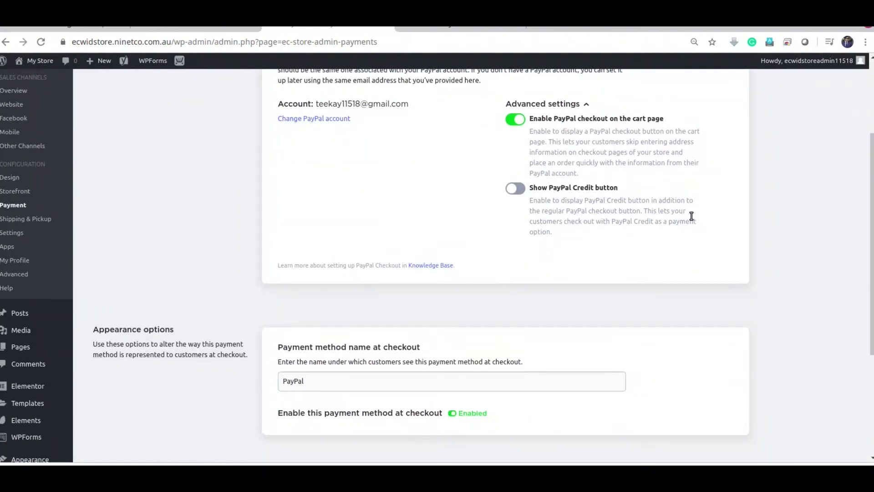
pyautogui.scroll(2, 691, 215)
pyautogui.scroll(-2, 691, 216)
pyautogui.scroll(3, 650, 248)
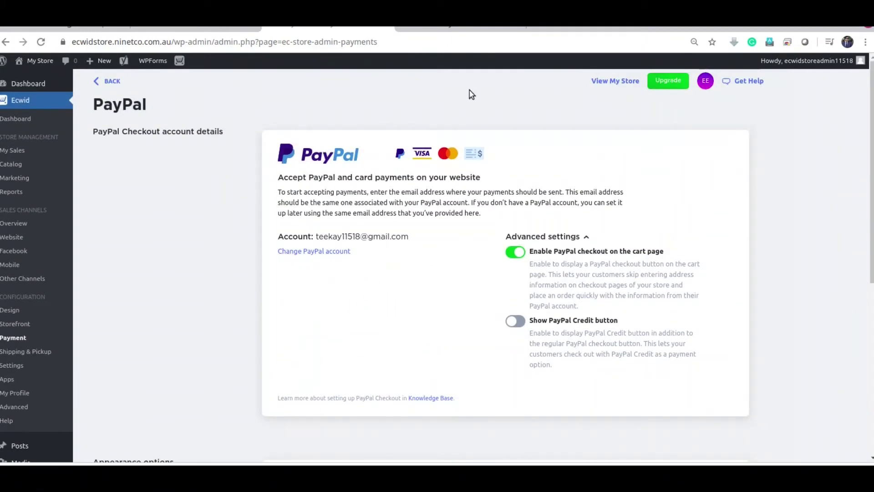
# - Check the storefront cart for the PayPal Checkout button, then go back to the PayPal settings
pyautogui.click(462, 30)
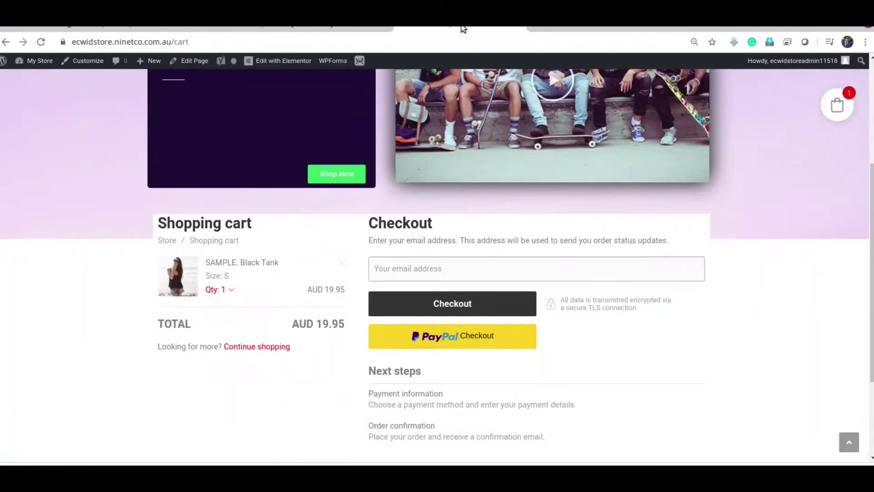
pyautogui.click(496, 271)
pyautogui.click(756, 322)
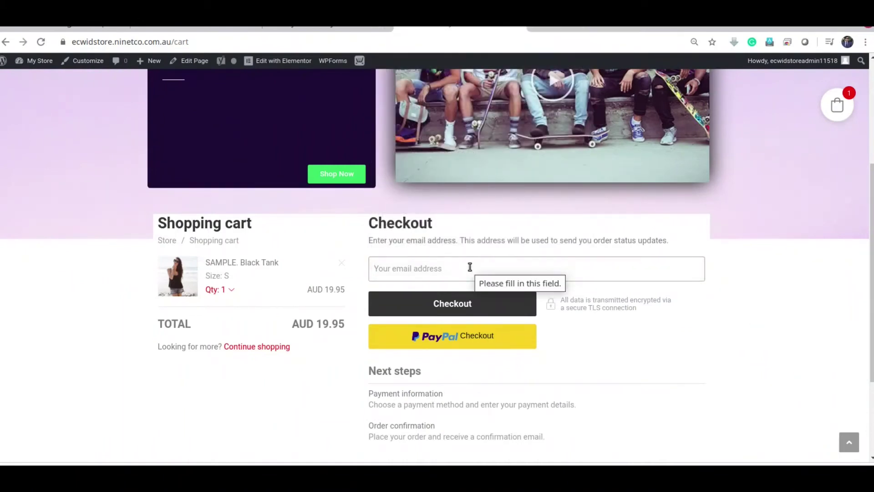
pyautogui.scroll(-2, 501, 359)
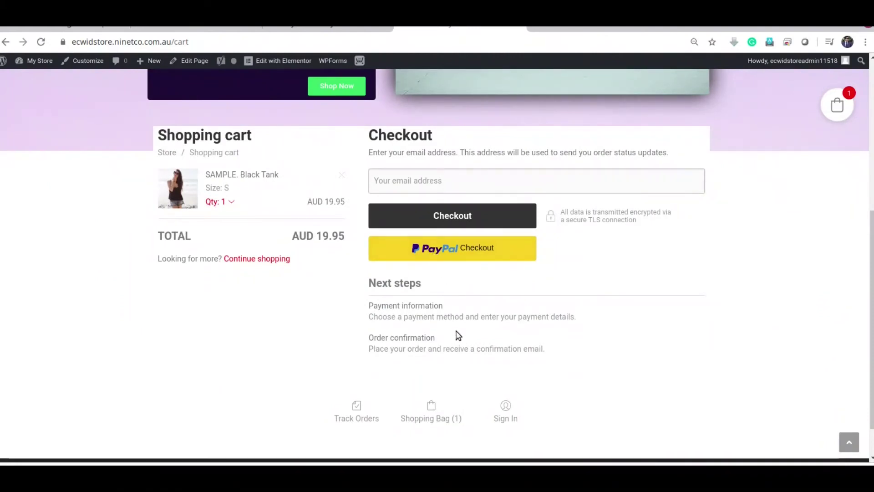
pyautogui.scroll(6, 449, 239)
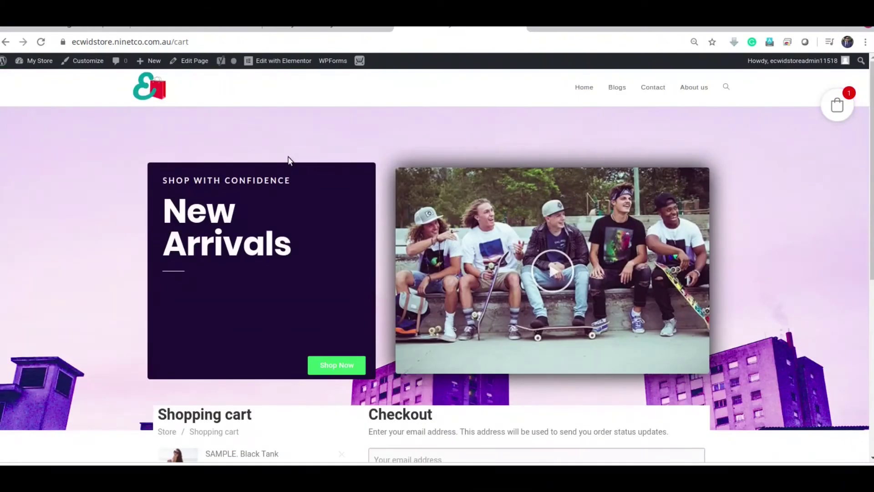
pyautogui.click(300, 30)
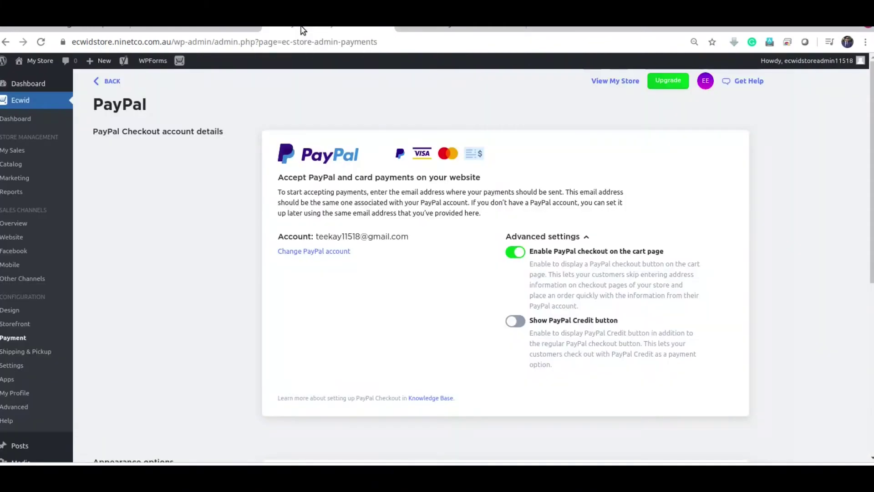
# - Go back to the payment methods list, scroll to the Stripe card, and enter stripe.com in a new tab
pyautogui.click(111, 83)
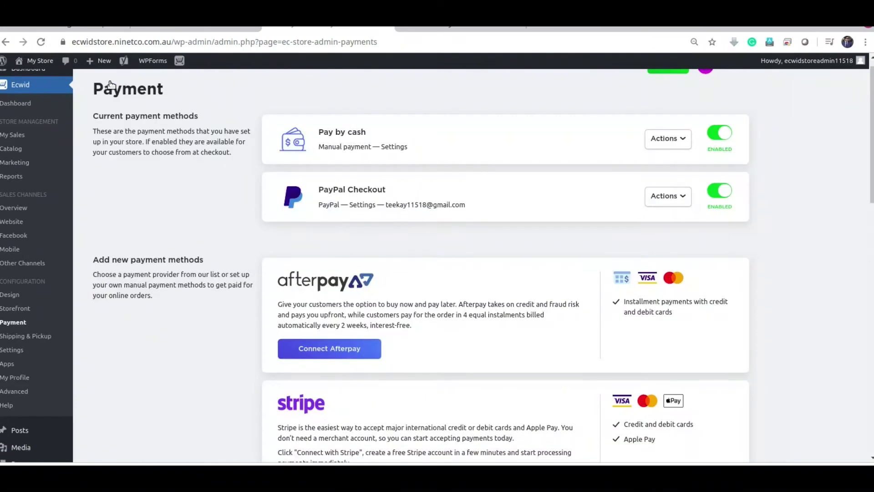
pyautogui.scroll(-3, 187, 209)
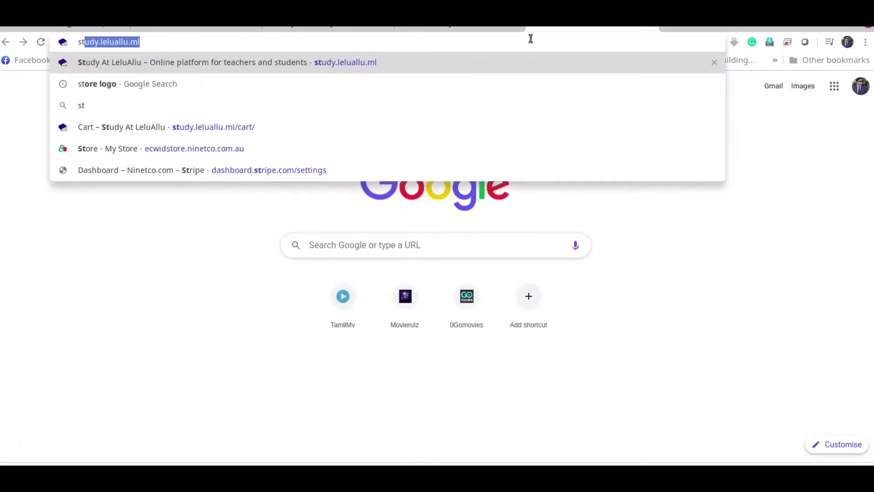
pyautogui.write('pe.com')
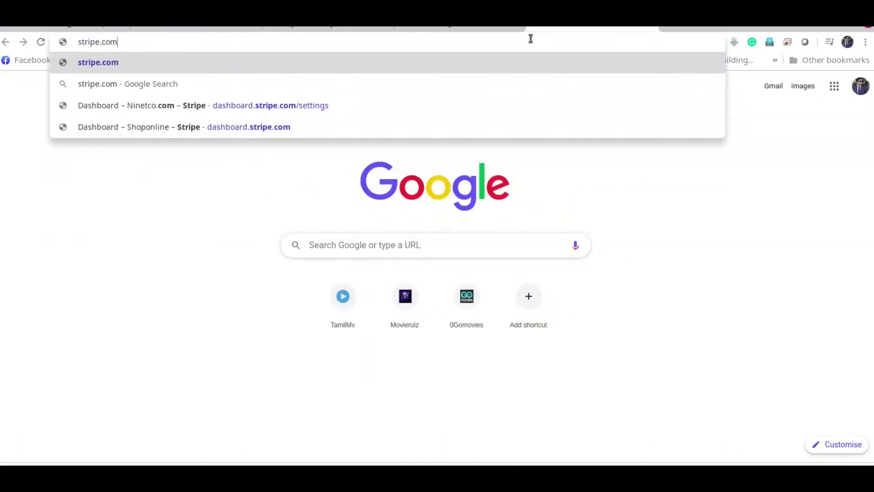
# - Load stripe.com and follow Start now through to the Stripe sign-in page
pyautogui.press('Return')
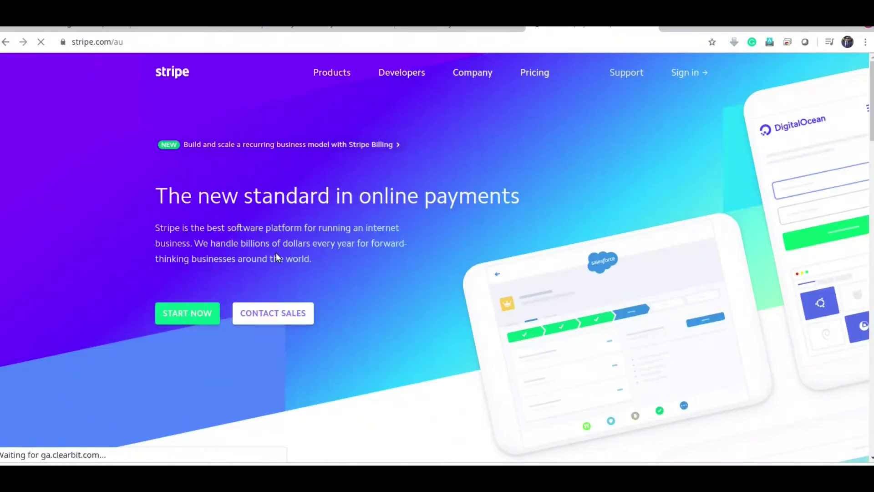
pyautogui.click(181, 316)
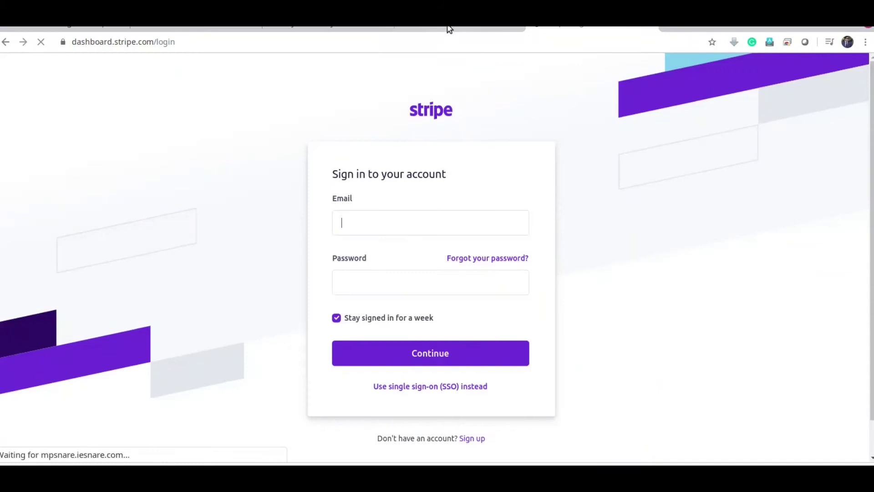
# - Sign in to Stripe with the saved login and enter the 6-digit phone verification code
pyautogui.click(447, 28)
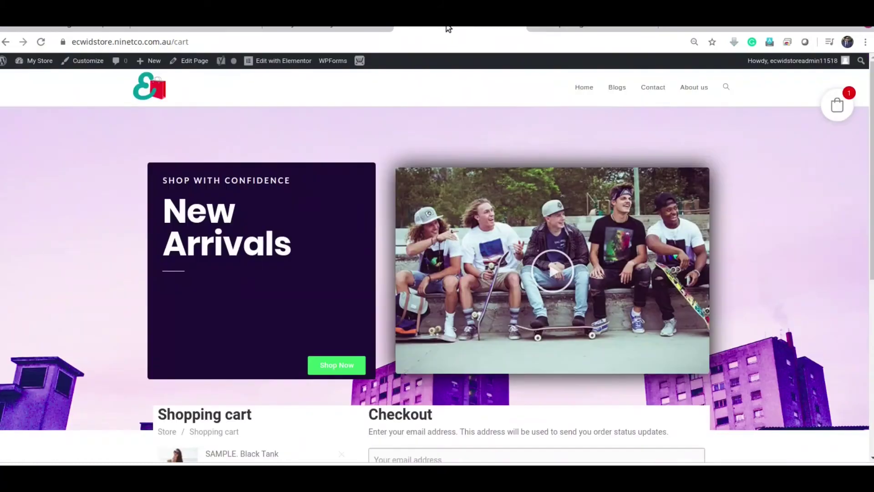
pyautogui.click(566, 29)
pyautogui.click(439, 228)
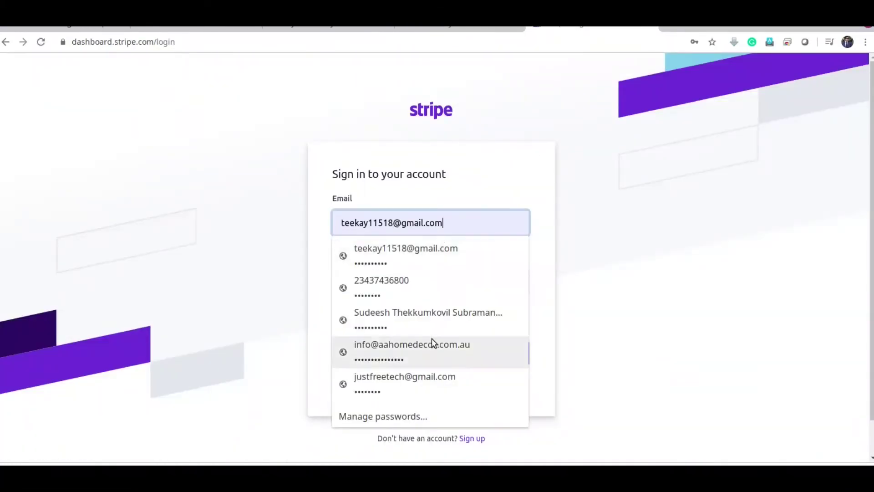
pyautogui.click(634, 246)
pyautogui.click(468, 360)
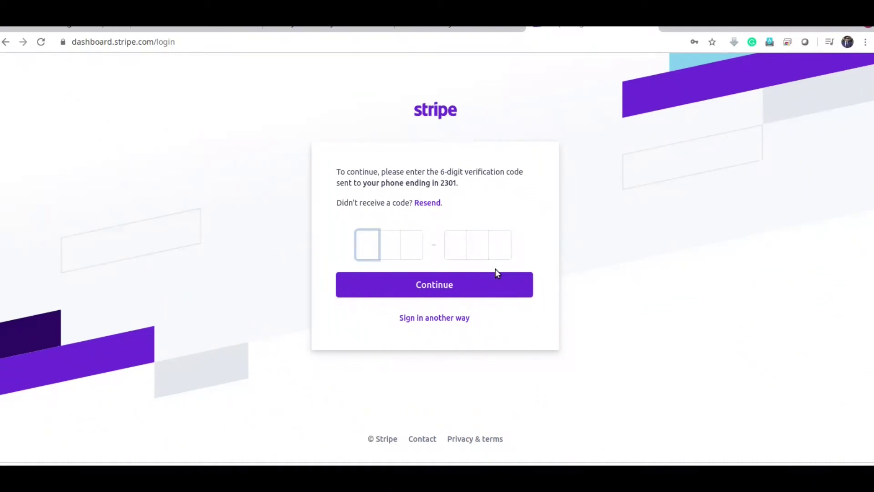
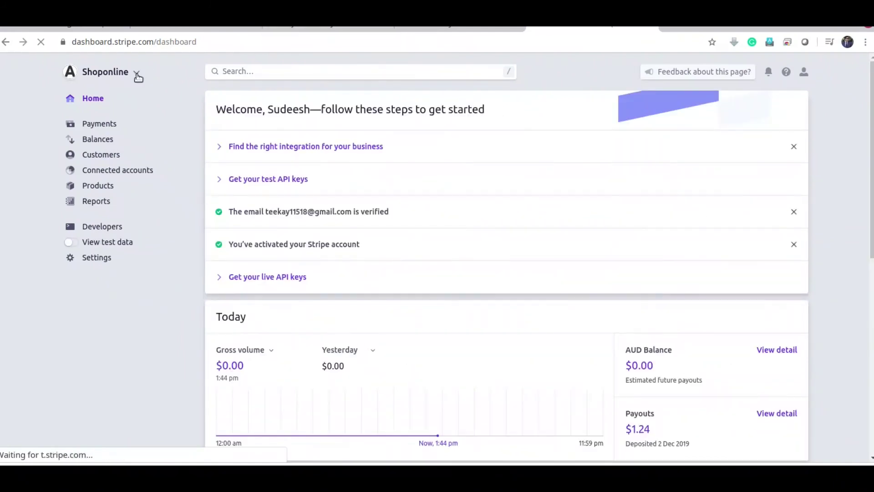
# - Choose Ninetco.com from the account dropdown at the top left of the Stripe Dashboard
pyautogui.click(137, 76)
pyautogui.click(107, 94)
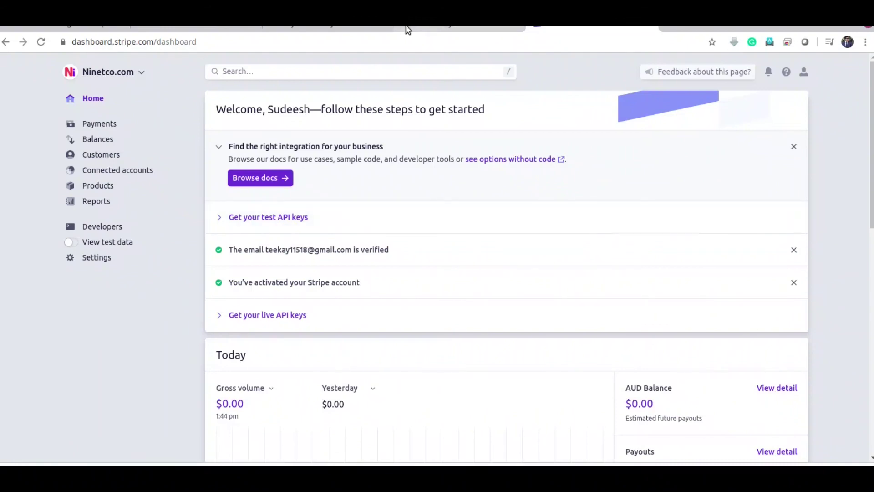
# - Start Ecwid's Stripe connection and keep Ninetco.com selected on the Ecwid Shopping Cart authorization page
pyautogui.click(455, 29)
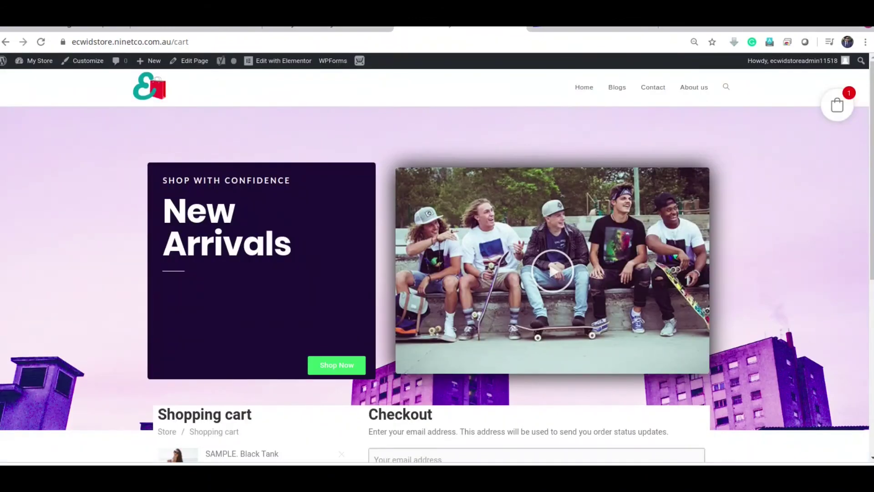
pyautogui.click(349, 28)
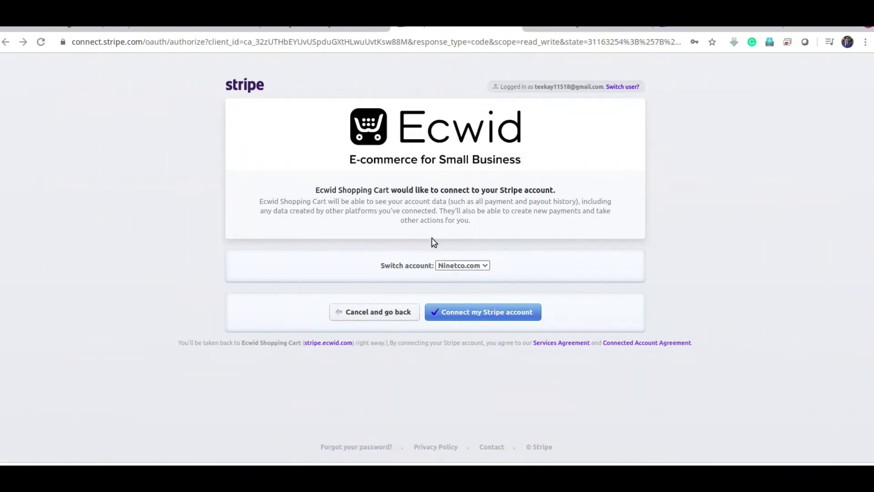
pyautogui.click(471, 267)
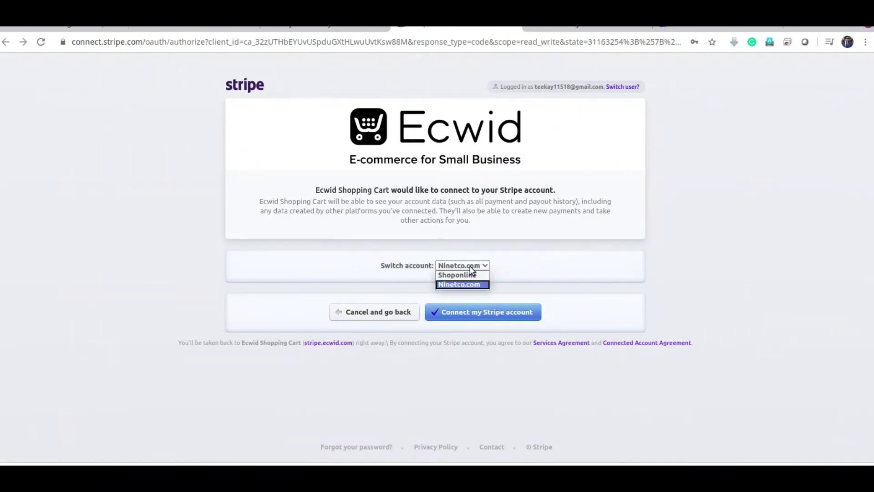
pyautogui.click(527, 271)
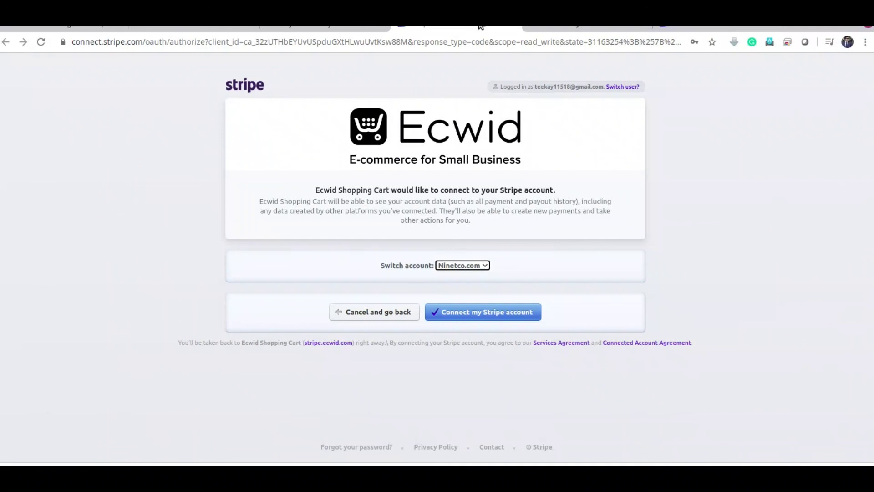
# - Go back to the WordPress Ecwid Payment page and scroll up to Current payment methods
pyautogui.click(296, 28)
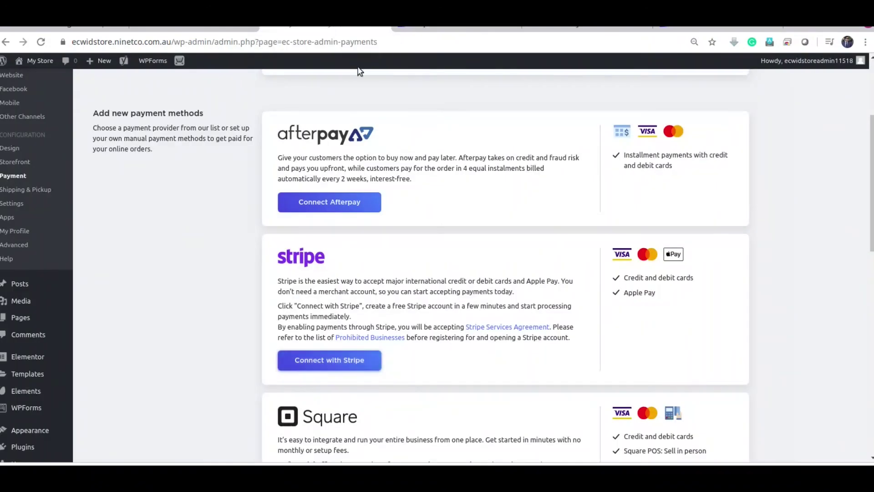
pyautogui.scroll(3, 180, 204)
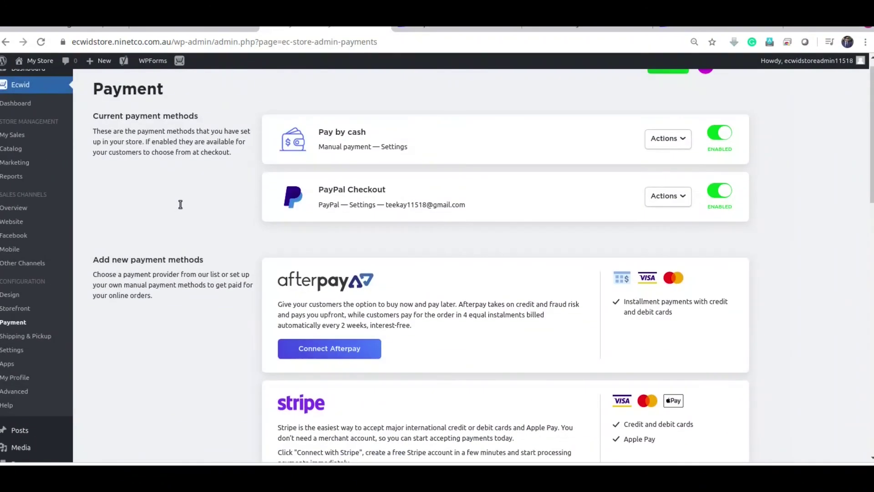